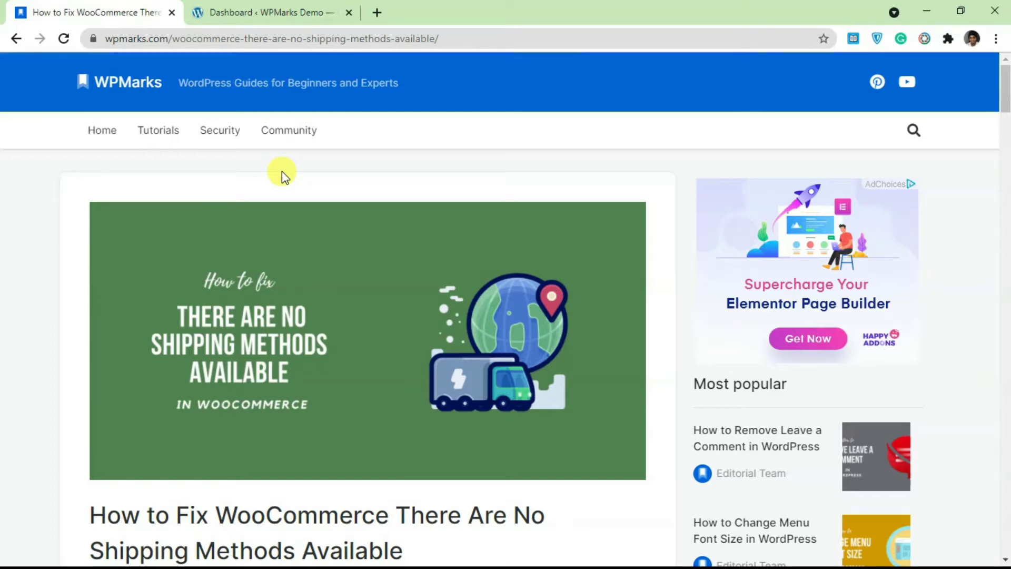
{"action": "scroll", "coordinate": [408, 254], "scroll_direction": "down", "scroll_amount": 3}
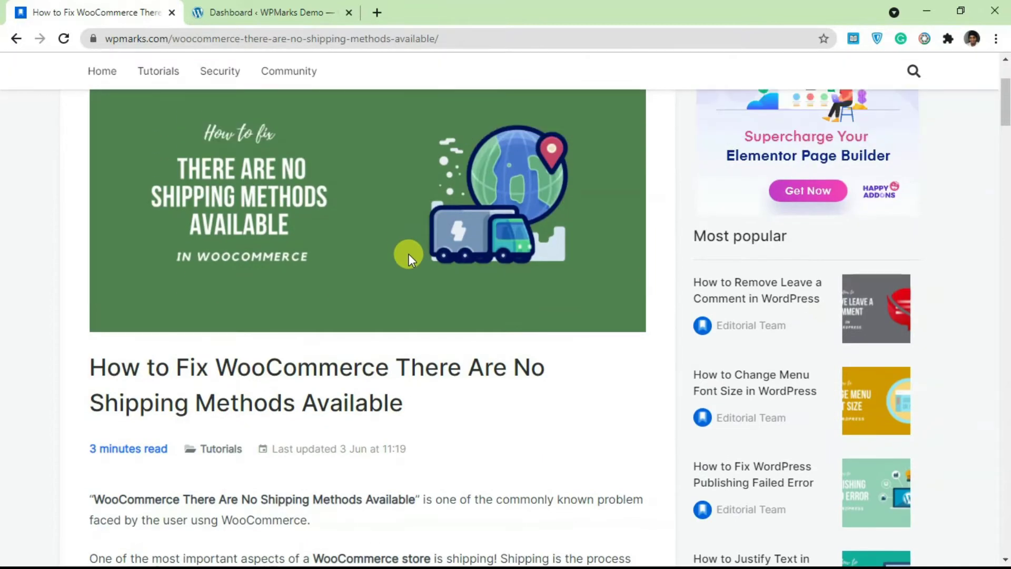
{"action": "scroll", "coordinate": [408, 254], "scroll_direction": "down", "scroll_amount": 2}
{"action": "scroll", "coordinate": [345, 291], "scroll_direction": "down", "scroll_amount": 5}
{"action": "scroll", "coordinate": [87, 372], "scroll_direction": "down", "scroll_amount": 5}
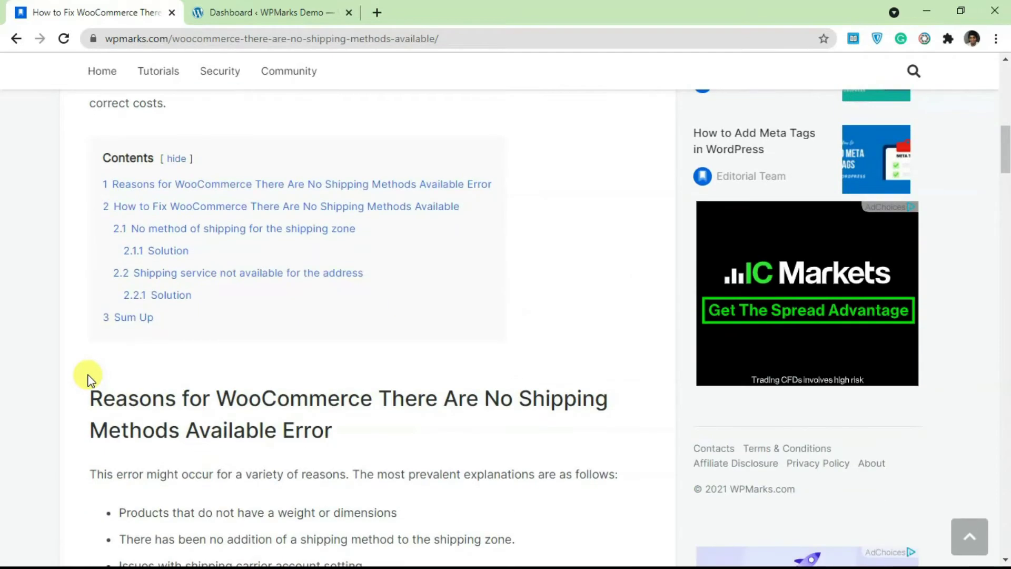
{"action": "scroll", "coordinate": [154, 434], "scroll_direction": "down", "scroll_amount": 2}
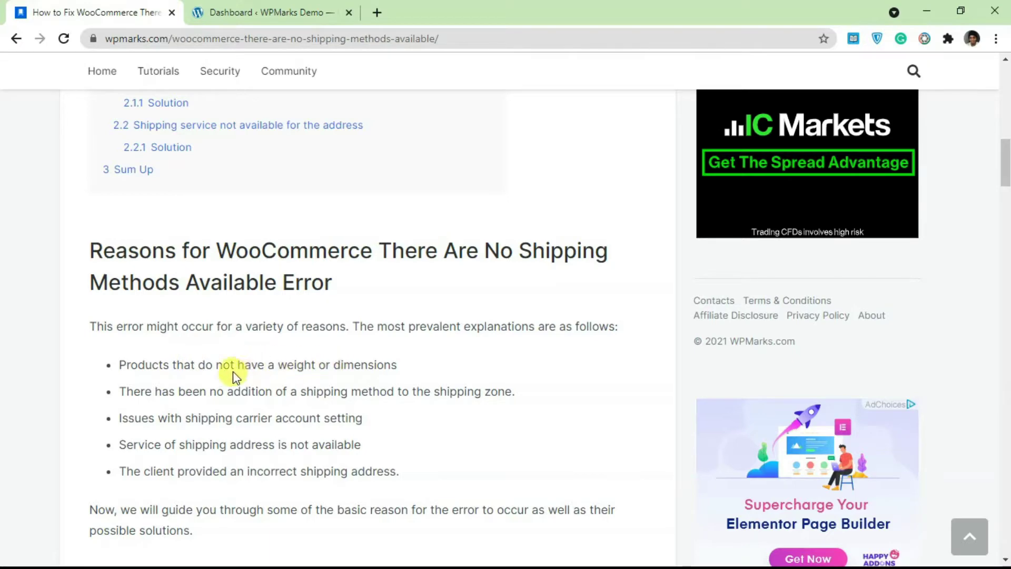
{"action": "scroll", "coordinate": [506, 246], "scroll_direction": "up", "scroll_amount": 10}
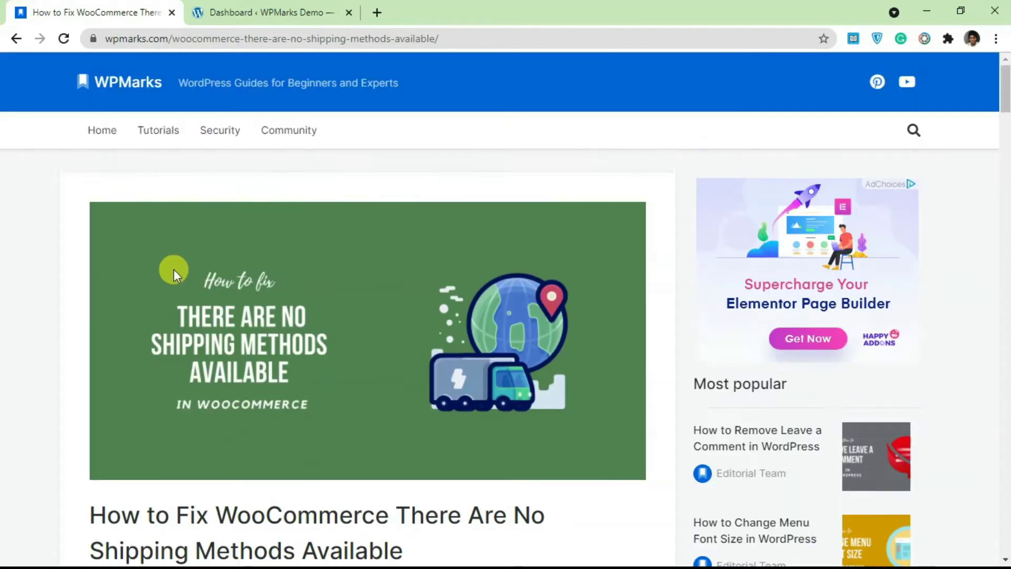
{"action": "scroll", "coordinate": [174, 270], "scroll_direction": "down", "scroll_amount": 8}
{"action": "scroll", "coordinate": [127, 276], "scroll_direction": "down", "scroll_amount": 4}
{"action": "scroll", "coordinate": [118, 285], "scroll_direction": "down", "scroll_amount": 2}
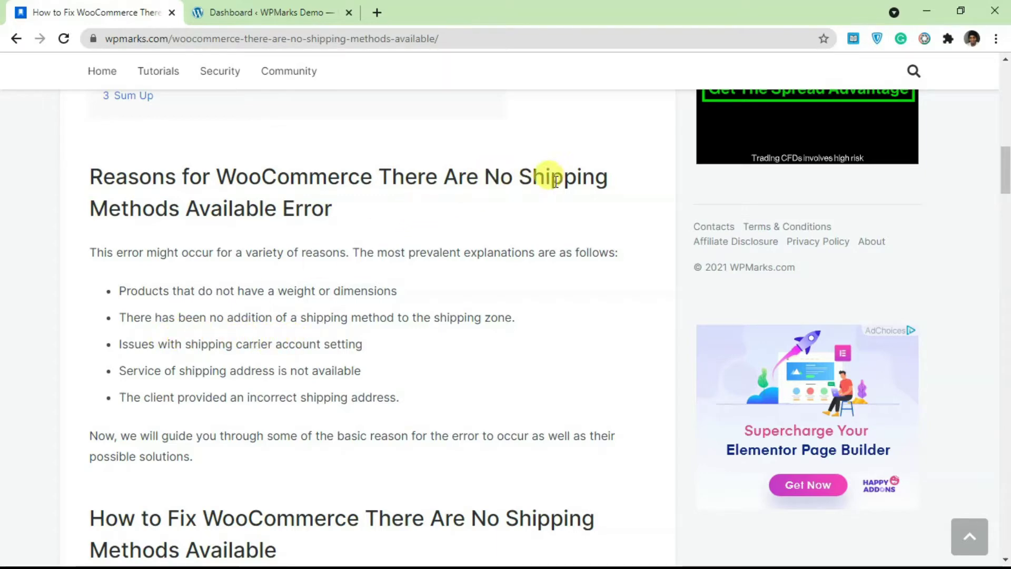
{"action": "scroll", "coordinate": [204, 359], "scroll_direction": "down", "scroll_amount": 1}
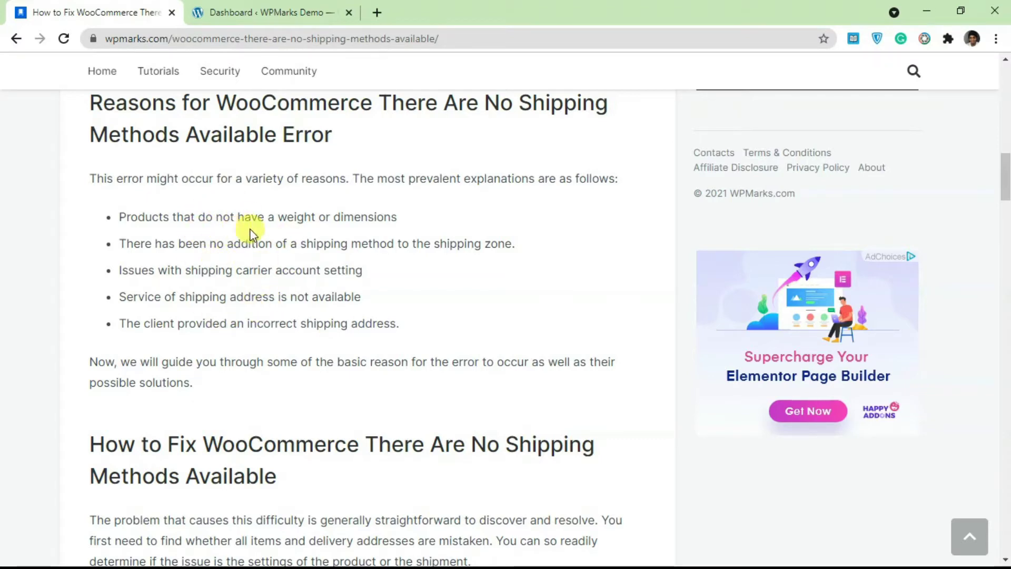
{"action": "scroll", "coordinate": [235, 275], "scroll_direction": "down", "scroll_amount": 1}
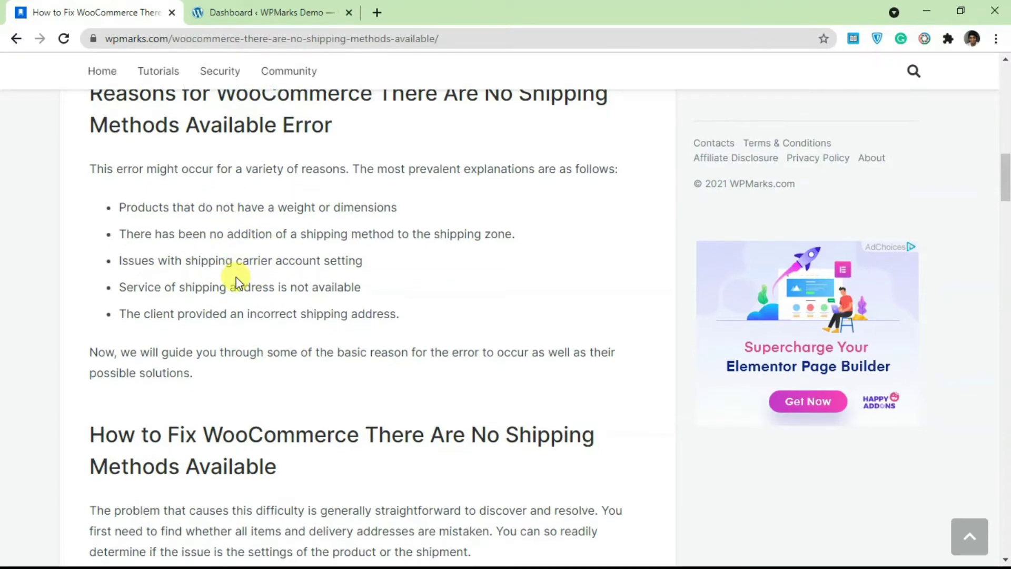
{"action": "scroll", "coordinate": [234, 274], "scroll_direction": "down", "scroll_amount": 3}
{"action": "scroll", "coordinate": [204, 275], "scroll_direction": "down", "scroll_amount": 1}
{"action": "scroll", "coordinate": [203, 275], "scroll_direction": "down", "scroll_amount": 1}
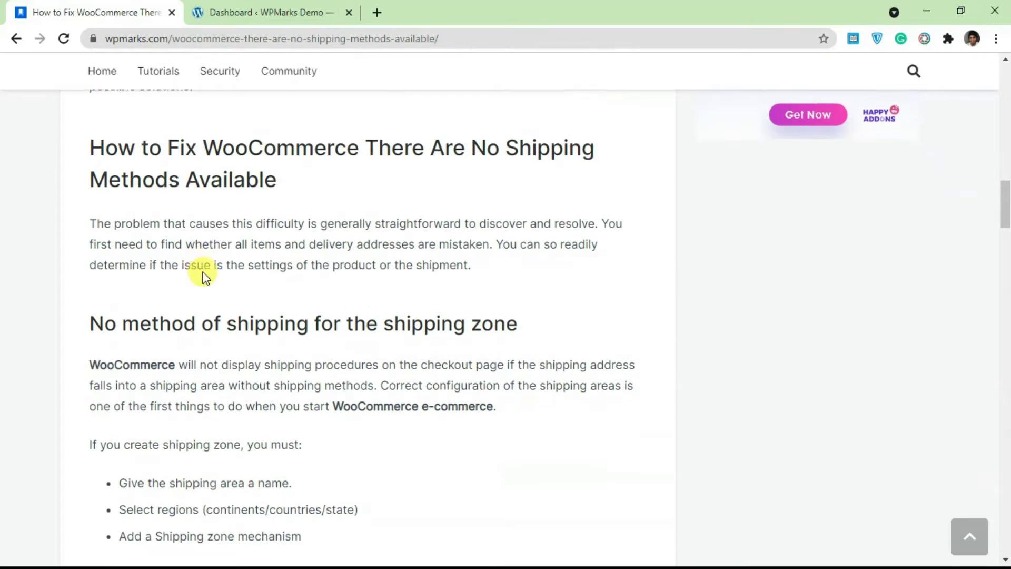
{"action": "scroll", "coordinate": [205, 275], "scroll_direction": "down", "scroll_amount": 2}
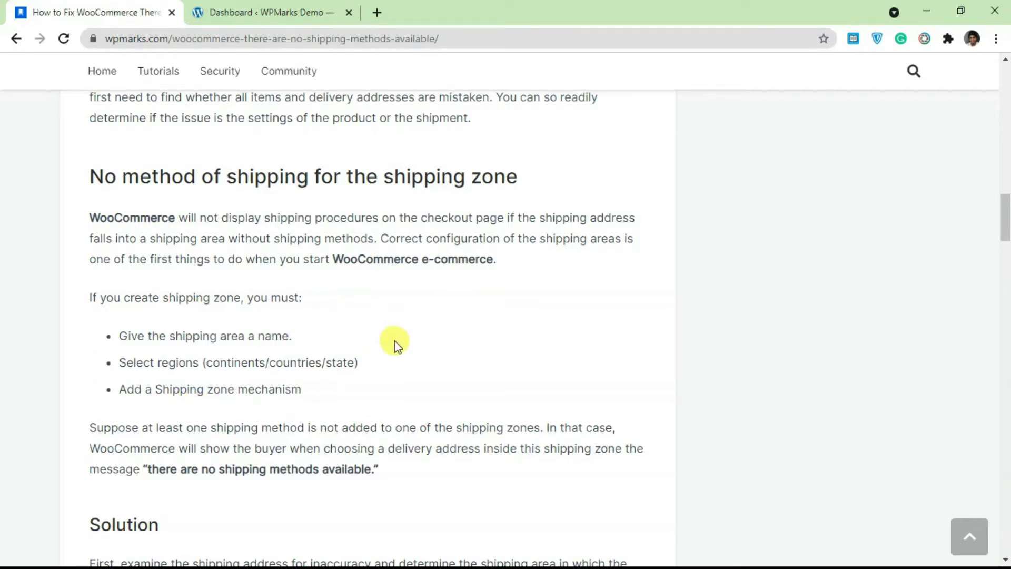
{"action": "scroll", "coordinate": [374, 371], "scroll_direction": "down", "scroll_amount": 3}
{"action": "scroll", "coordinate": [375, 411], "scroll_direction": "down", "scroll_amount": 3}
{"action": "scroll", "coordinate": [375, 416], "scroll_direction": "down", "scroll_amount": 3}
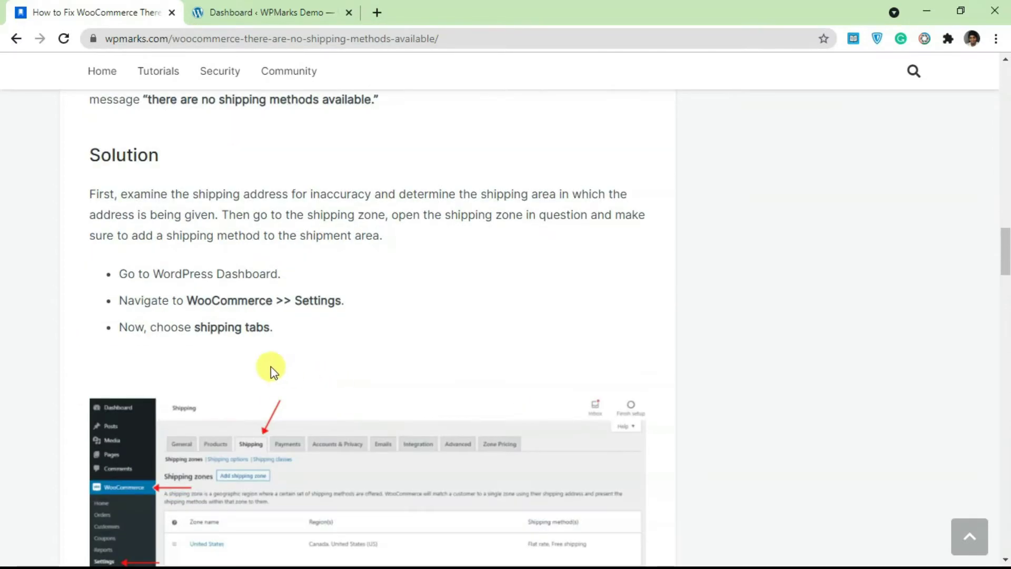
{"action": "scroll", "coordinate": [271, 367], "scroll_direction": "down", "scroll_amount": 1}
{"action": "scroll", "coordinate": [248, 298], "scroll_direction": "down", "scroll_amount": 2}
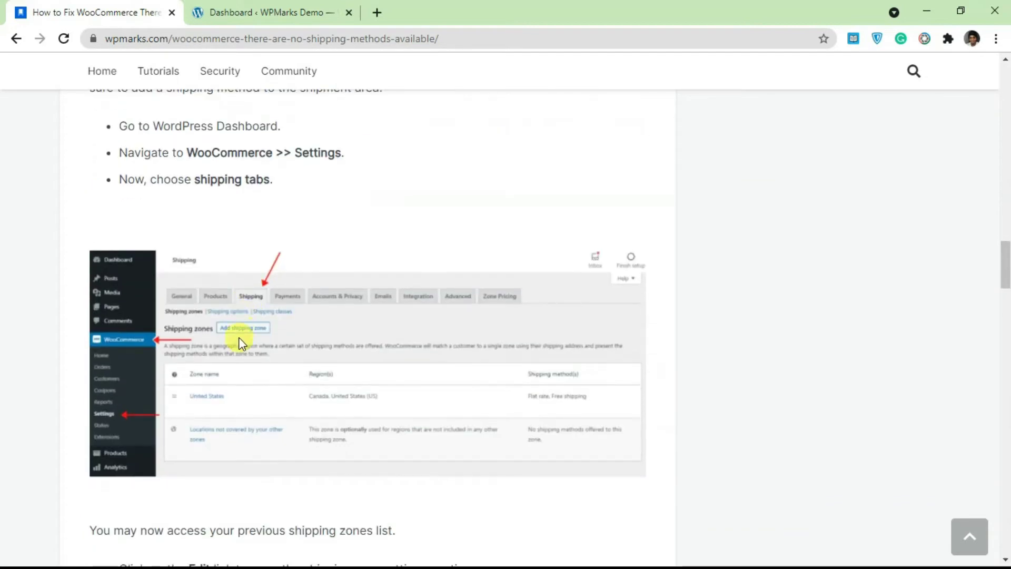
{"action": "scroll", "coordinate": [229, 372], "scroll_direction": "down", "scroll_amount": 2}
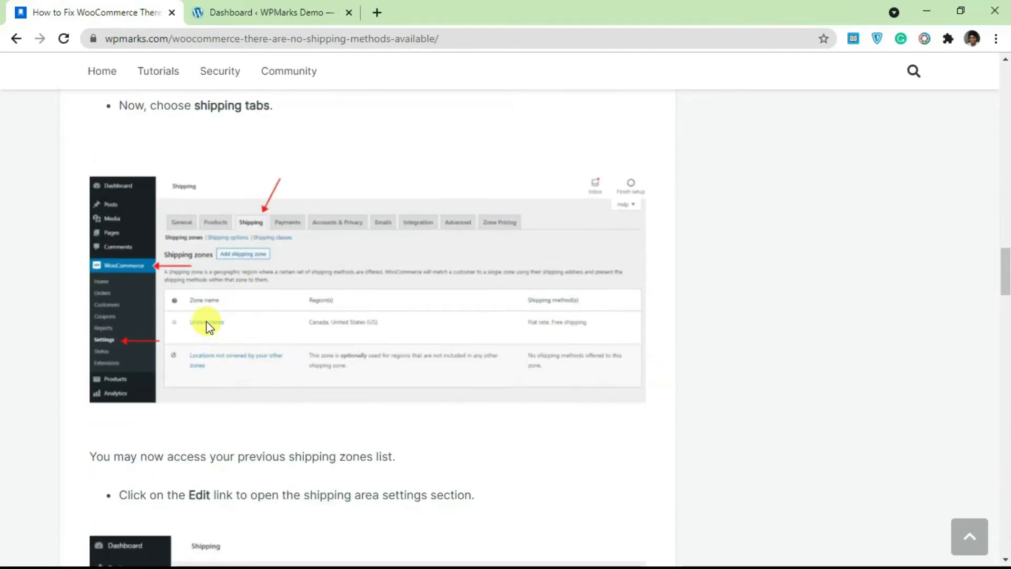
{"action": "scroll", "coordinate": [206, 332], "scroll_direction": "down", "scroll_amount": 1}
{"action": "scroll", "coordinate": [205, 332], "scroll_direction": "down", "scroll_amount": 2}
{"action": "scroll", "coordinate": [242, 357], "scroll_direction": "down", "scroll_amount": 1}
{"action": "scroll", "coordinate": [242, 357], "scroll_direction": "down", "scroll_amount": 1}
{"action": "scroll", "coordinate": [230, 316], "scroll_direction": "down", "scroll_amount": 1}
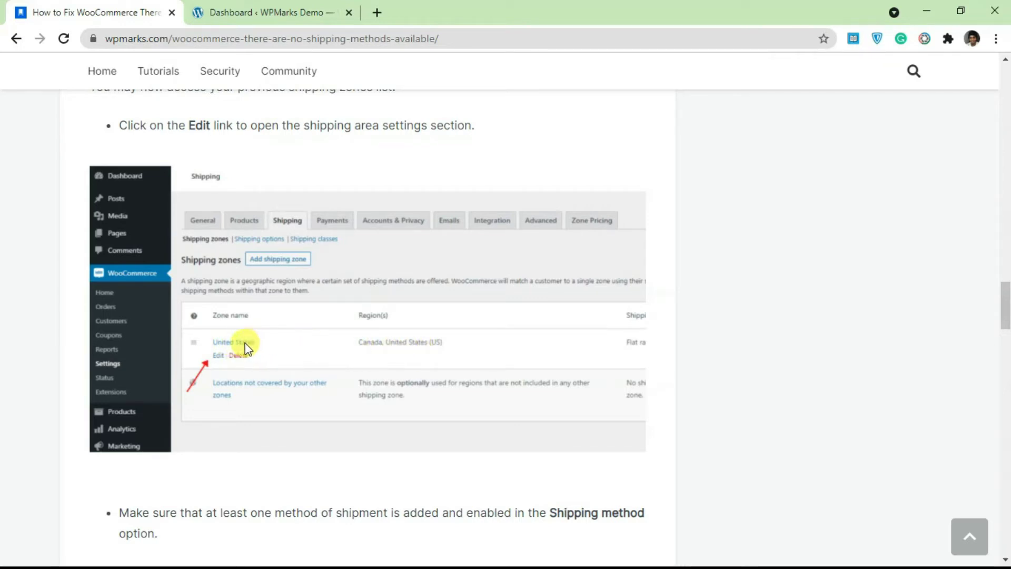
Step: Go to WooCommerce Settings > Shipping to show the shipping zones list
{"action": "left_click", "coordinate": [269, 11]}
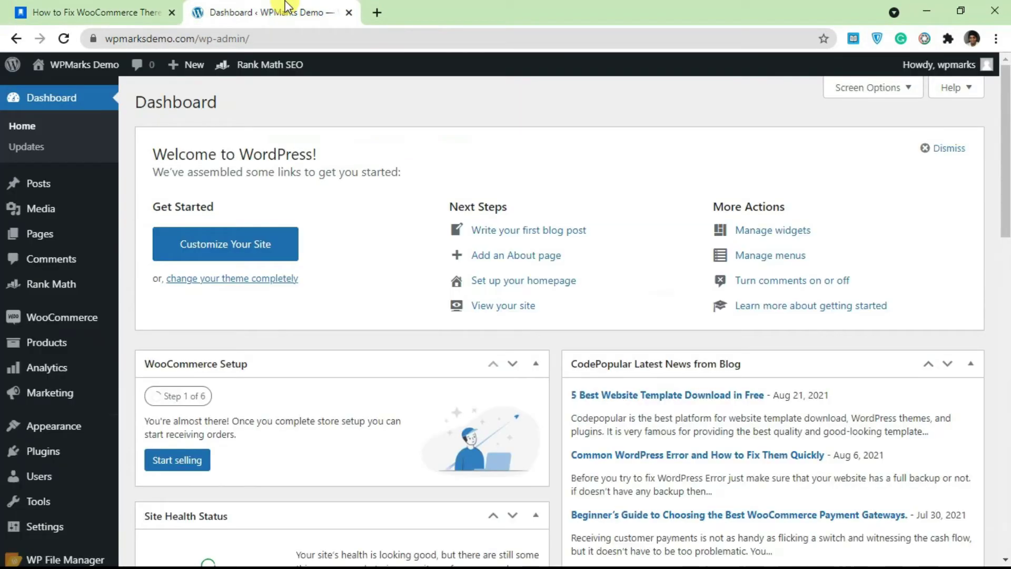
{"action": "scroll", "coordinate": [305, 302], "scroll_direction": "down", "scroll_amount": 1}
{"action": "scroll", "coordinate": [162, 375], "scroll_direction": "down", "scroll_amount": 1}
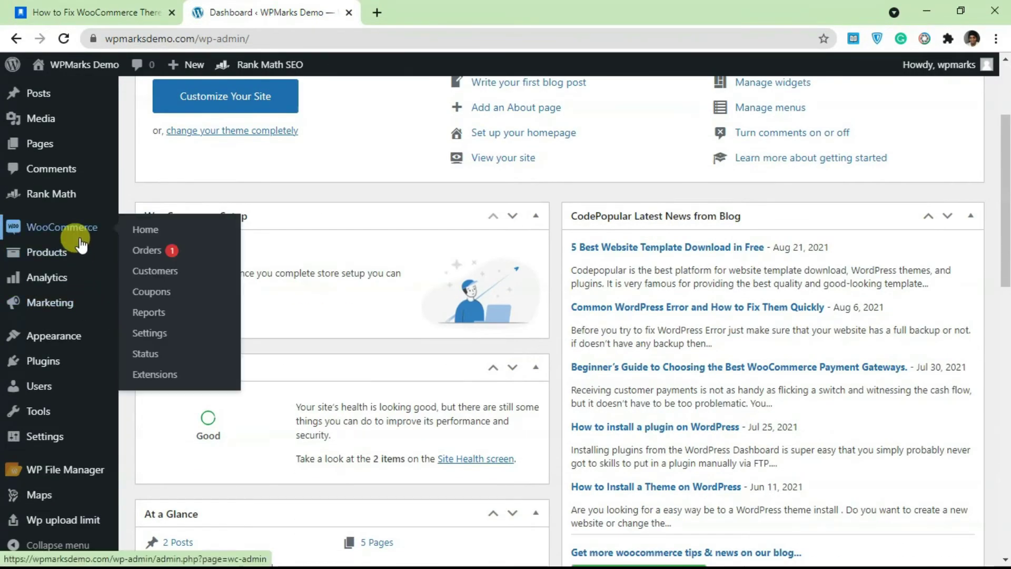
{"action": "left_click", "coordinate": [158, 333]}
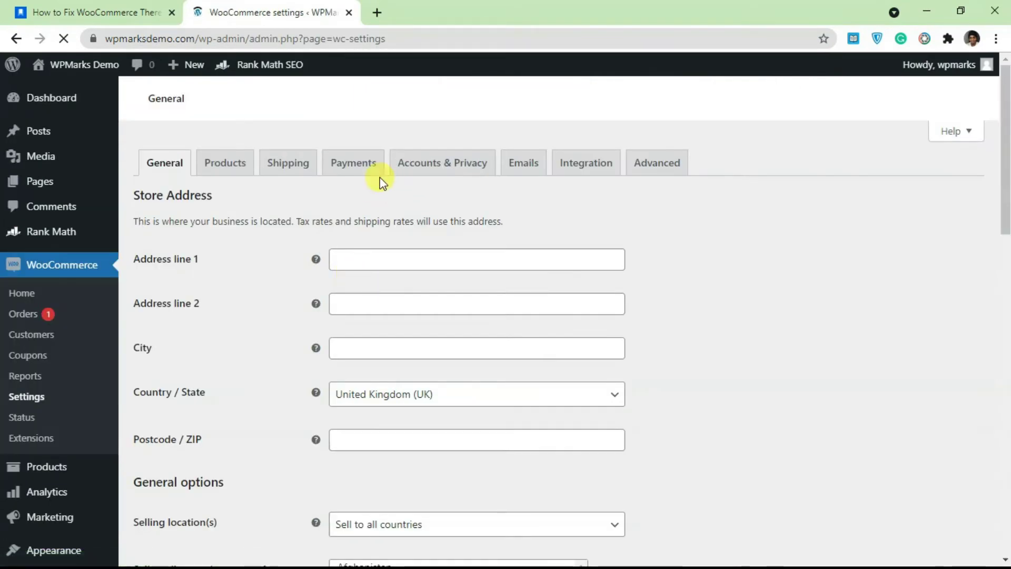
{"action": "left_click", "coordinate": [292, 166]}
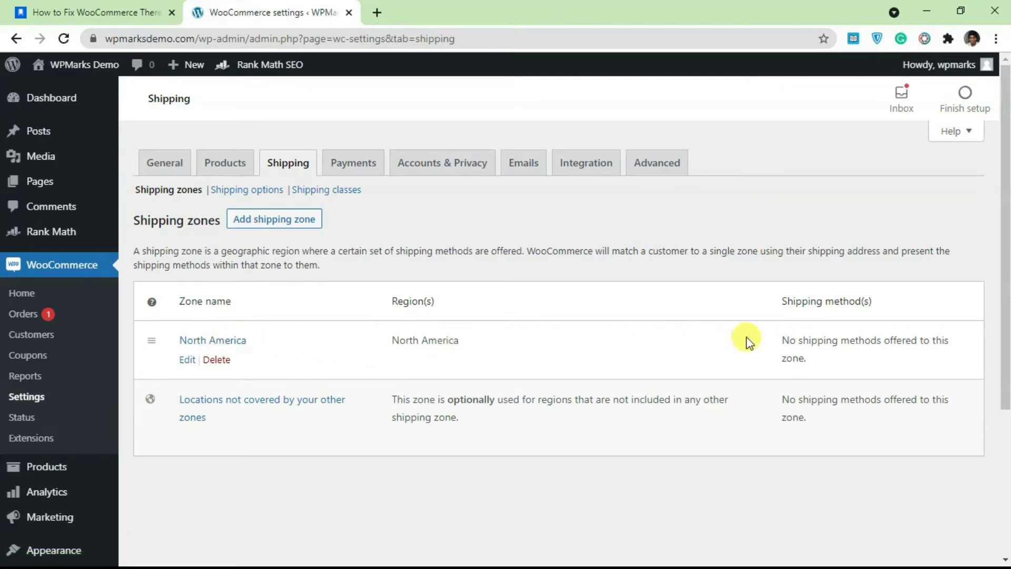
Step: Highlight that North America has no shipping methods, then open that zone for editing
{"action": "left_click_drag", "start_coordinate": [790, 341], "coordinate": [837, 360]}
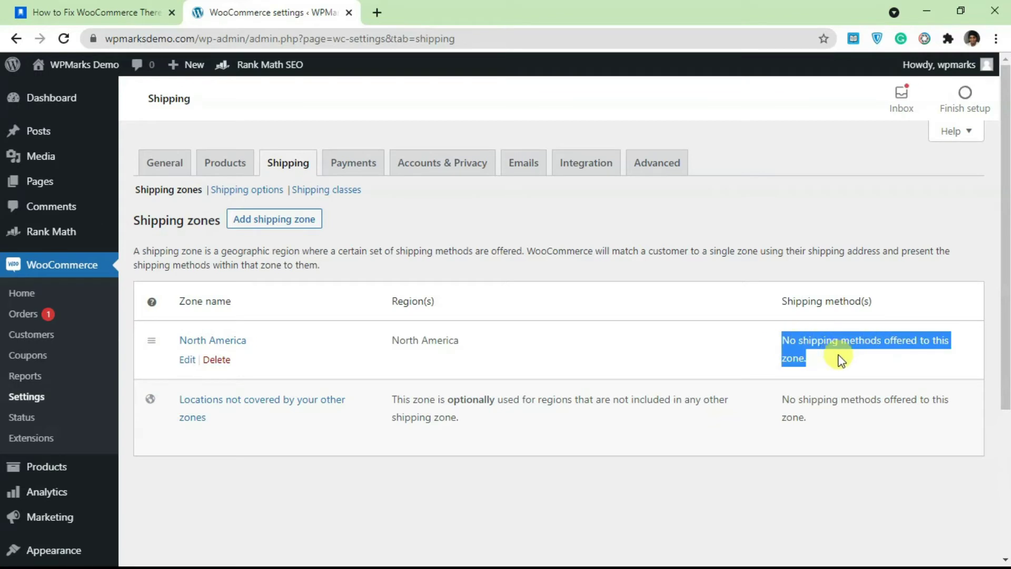
{"action": "left_click", "coordinate": [857, 343]}
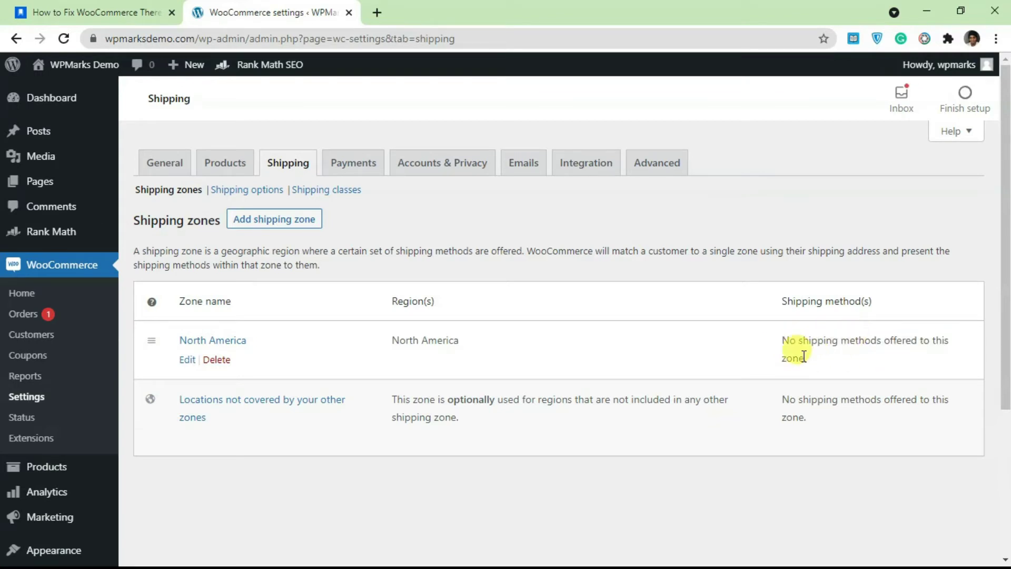
{"action": "left_click_drag", "start_coordinate": [808, 360], "coordinate": [780, 339]}
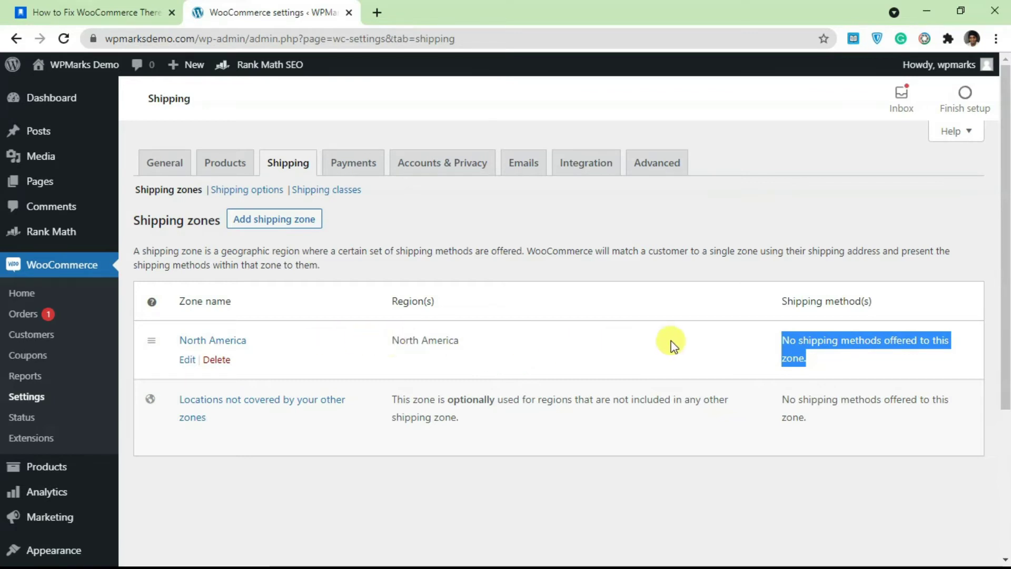
{"action": "left_click", "coordinate": [833, 348]}
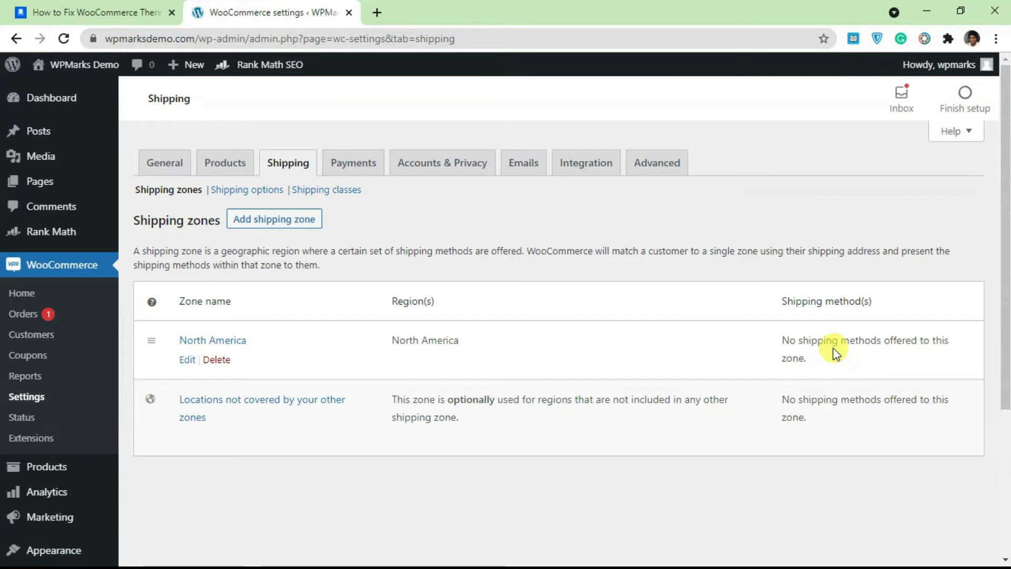
{"action": "left_click", "coordinate": [189, 360]}
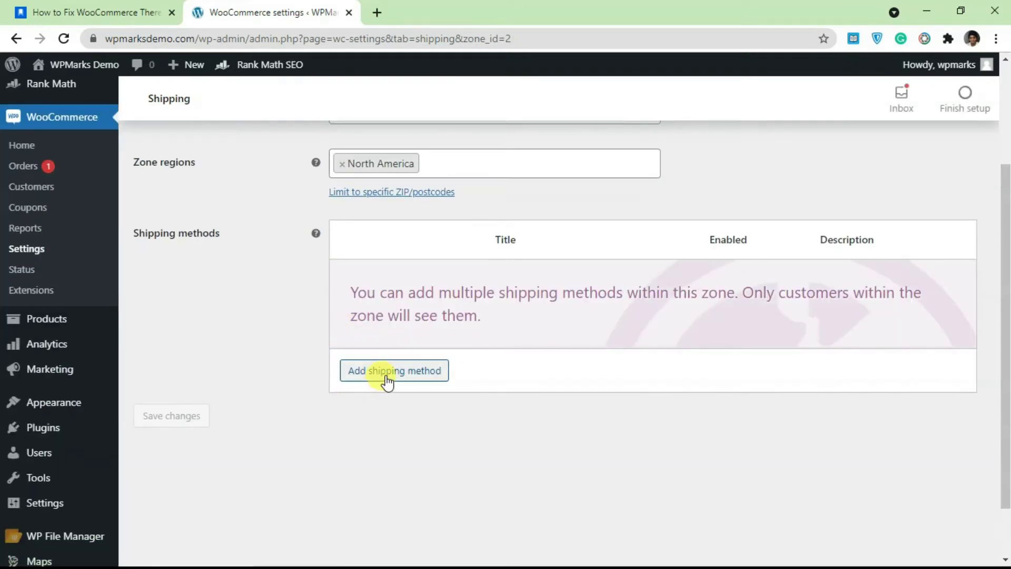
Step: Add Local pickup to the North America zone, then return to the shipping zones list
{"action": "left_click", "coordinate": [394, 370]}
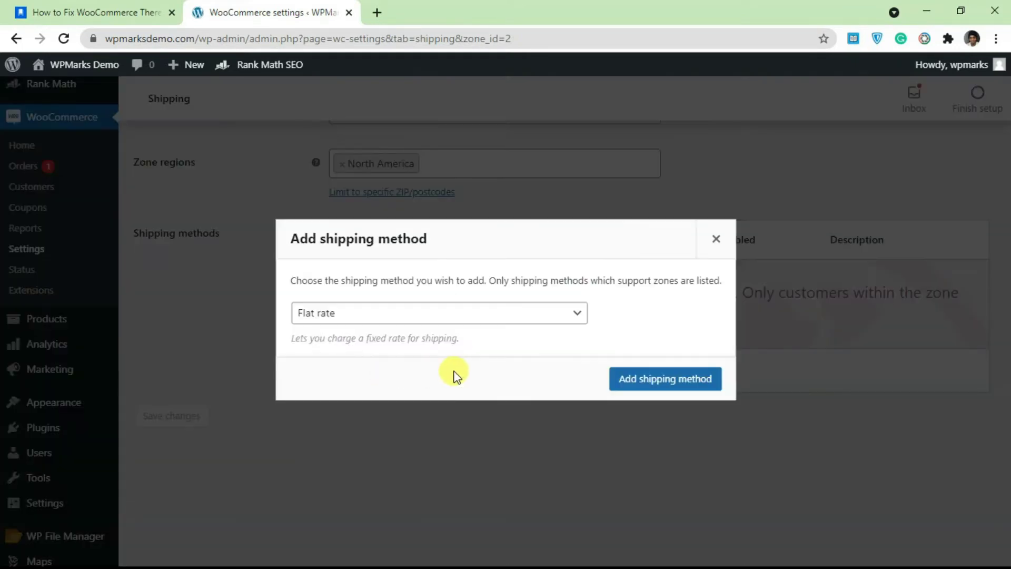
{"action": "left_click", "coordinate": [365, 312]}
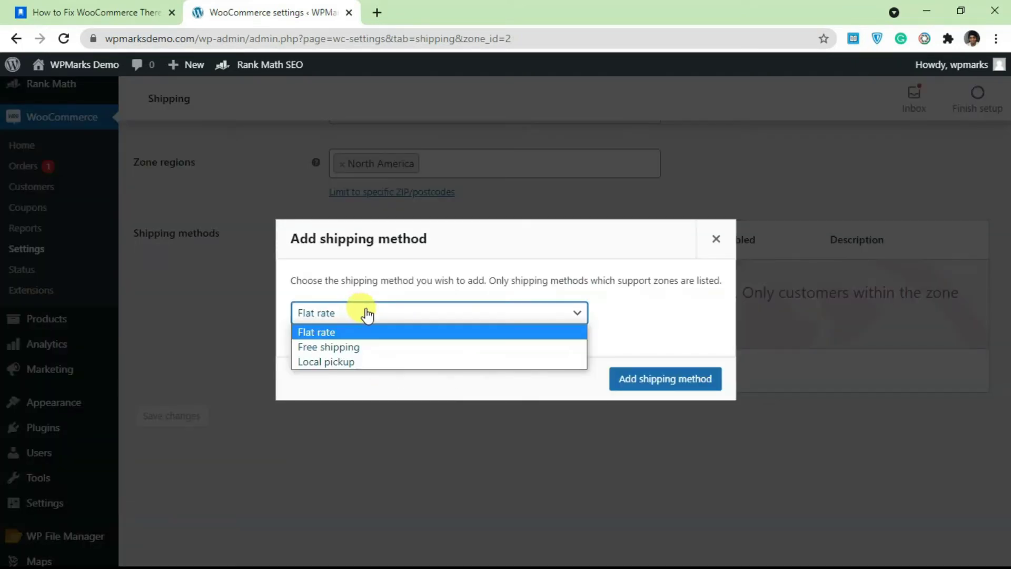
{"action": "left_click", "coordinate": [349, 361]}
{"action": "left_click", "coordinate": [665, 378]}
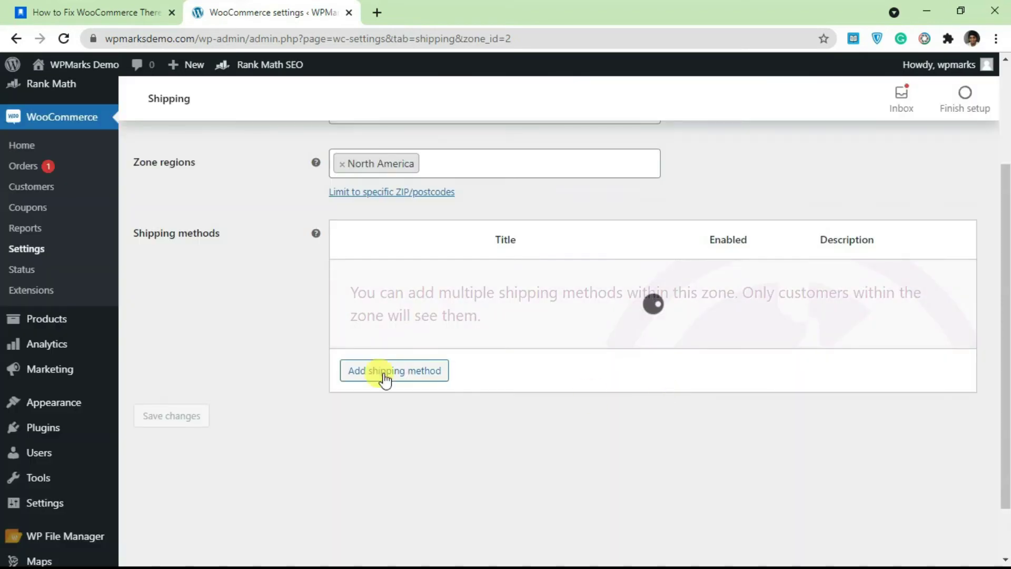
{"action": "scroll", "coordinate": [454, 332], "scroll_direction": "up", "scroll_amount": 5}
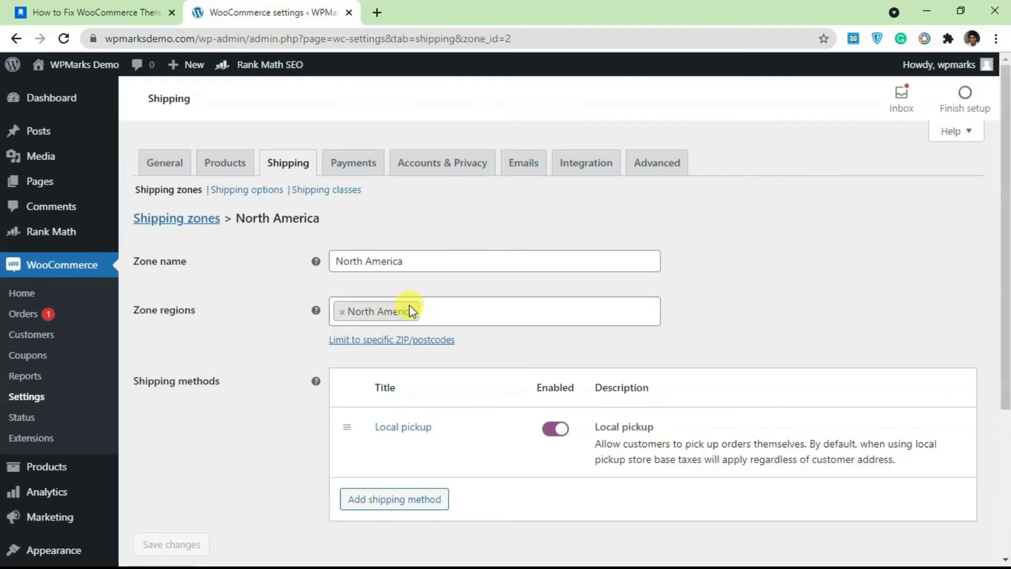
{"action": "left_click", "coordinate": [193, 219]}
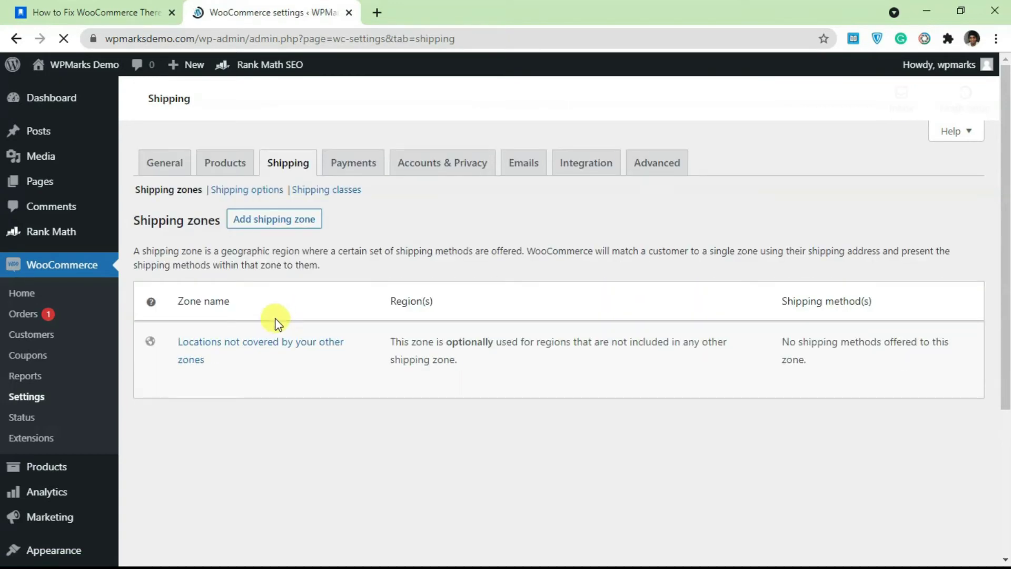
{"action": "scroll", "coordinate": [286, 326], "scroll_direction": "down", "scroll_amount": 1}
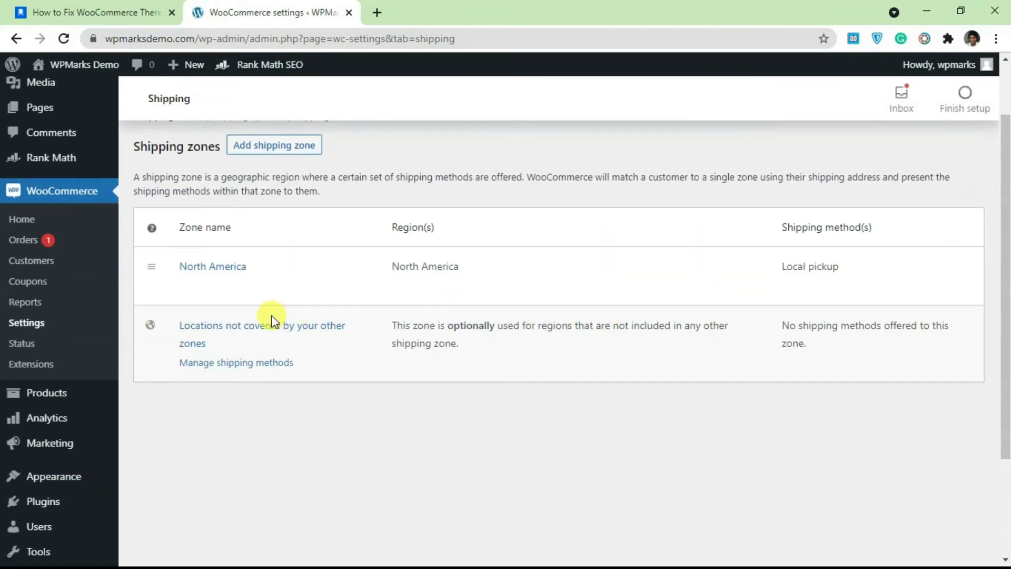
{"action": "mouse_move", "coordinate": [262, 334]}
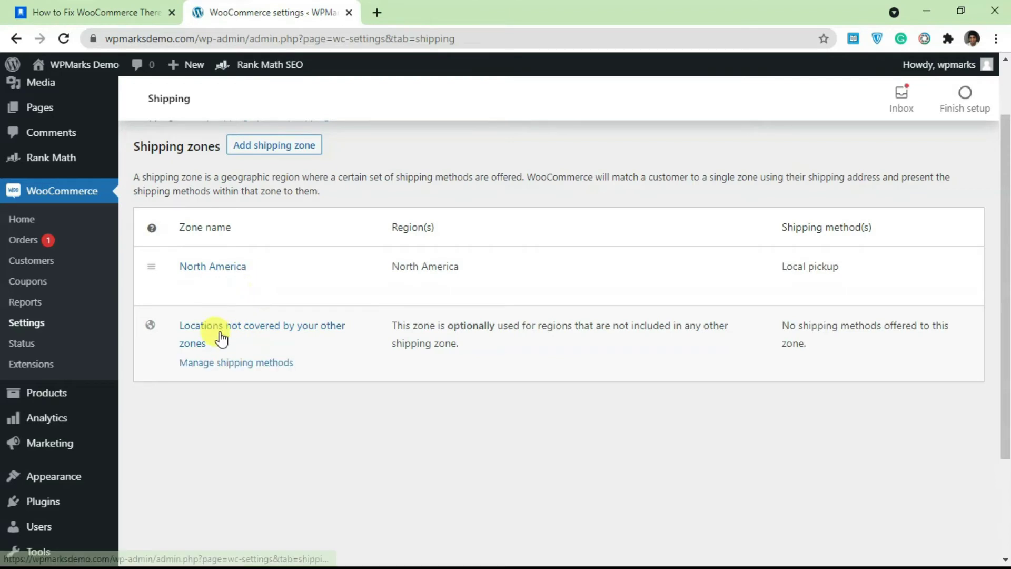
Step: Add a Flat rate method to the 'Locations not covered by your other zones' zone
{"action": "left_click", "coordinate": [303, 332]}
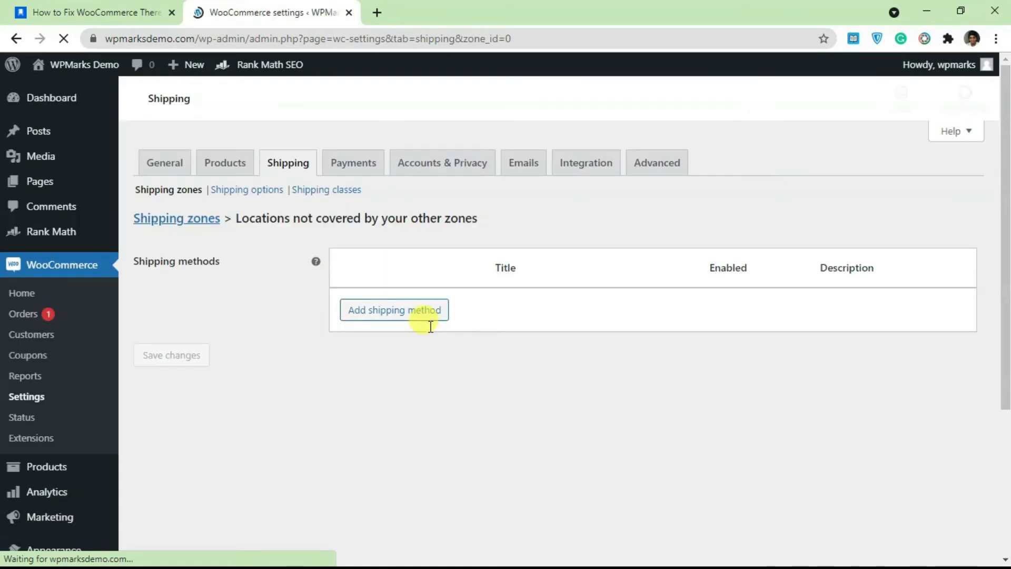
{"action": "left_click", "coordinate": [414, 401]}
{"action": "left_click", "coordinate": [393, 312]}
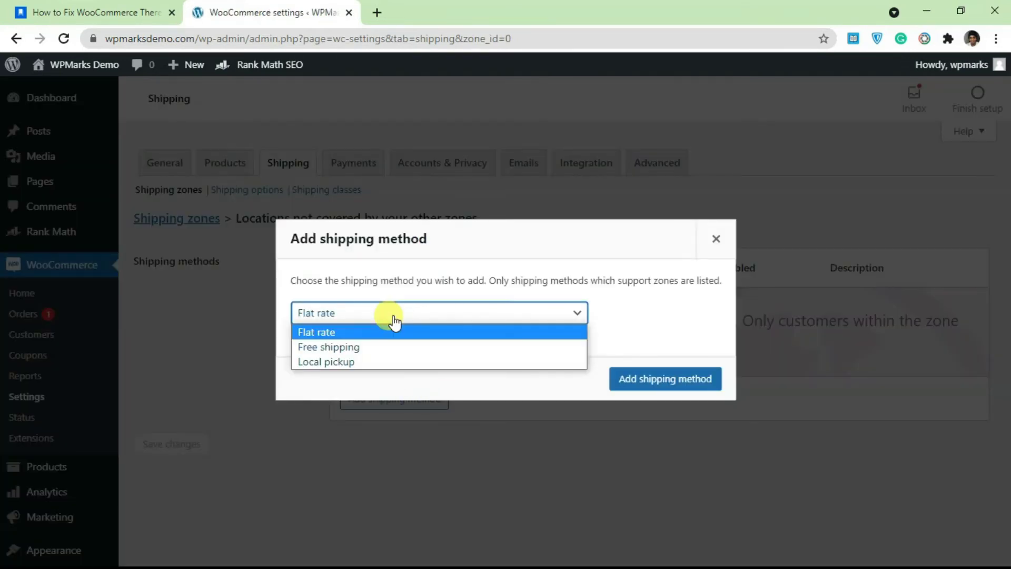
{"action": "left_click", "coordinate": [474, 332]}
{"action": "left_click", "coordinate": [664, 378]}
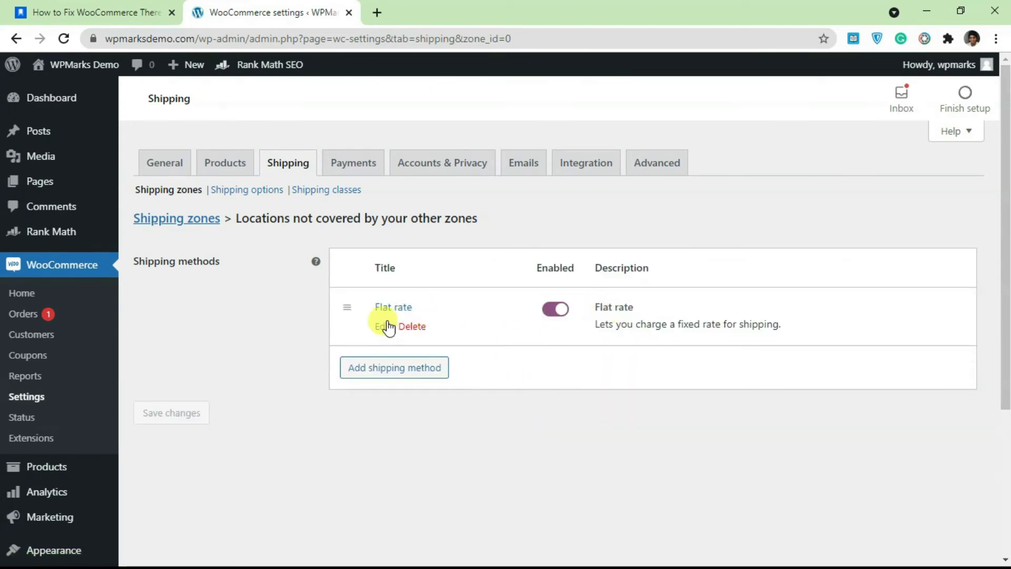
Step: Save the Flat rate with tax status None and cost 5000, then return to Shipping zones
{"action": "left_click", "coordinate": [385, 325]}
{"action": "left_click", "coordinate": [426, 309]}
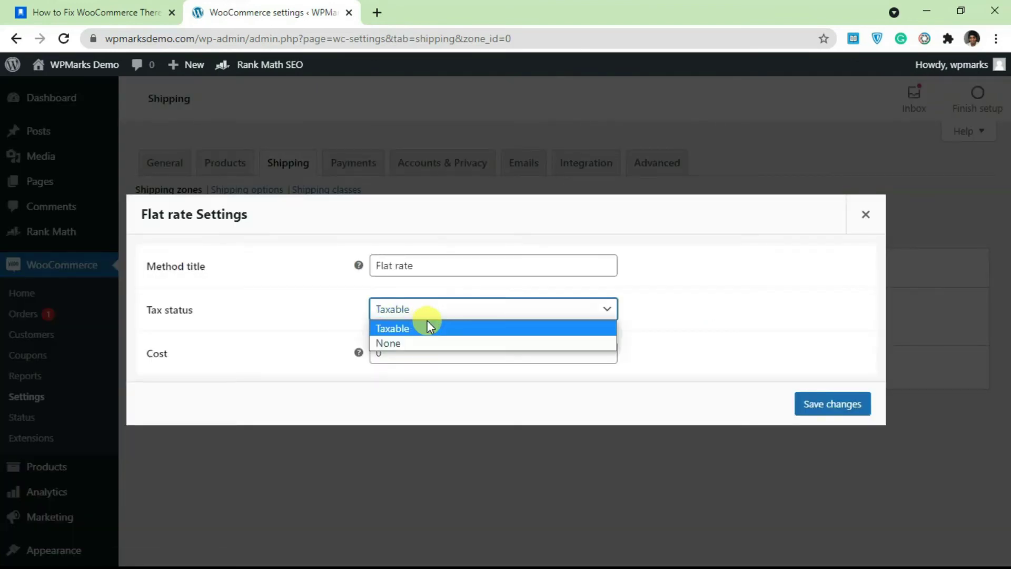
{"action": "left_click", "coordinate": [418, 341]}
{"action": "left_click_drag", "start_coordinate": [411, 353], "coordinate": [332, 350]}
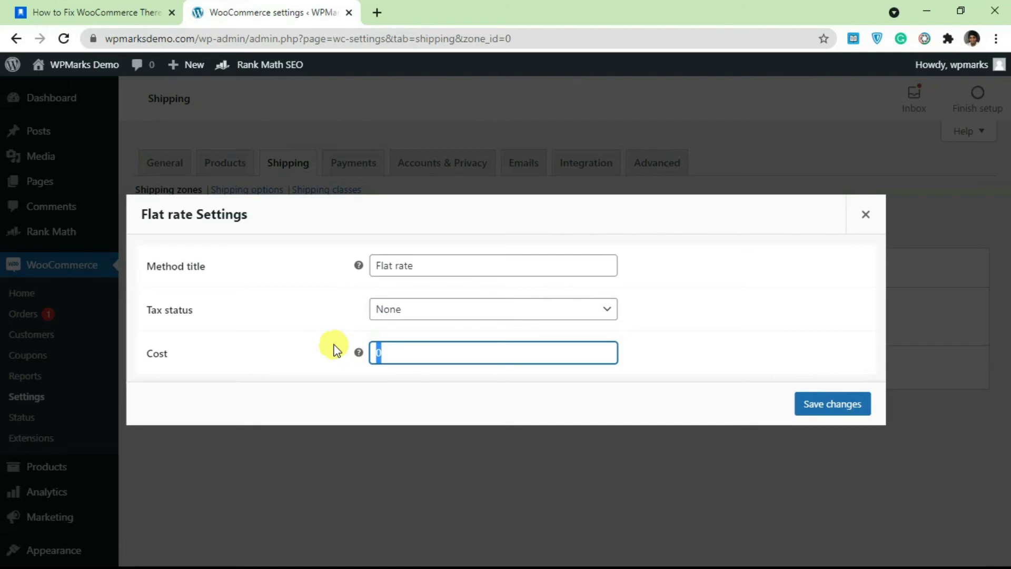
{"action": "type", "text": "5000"}
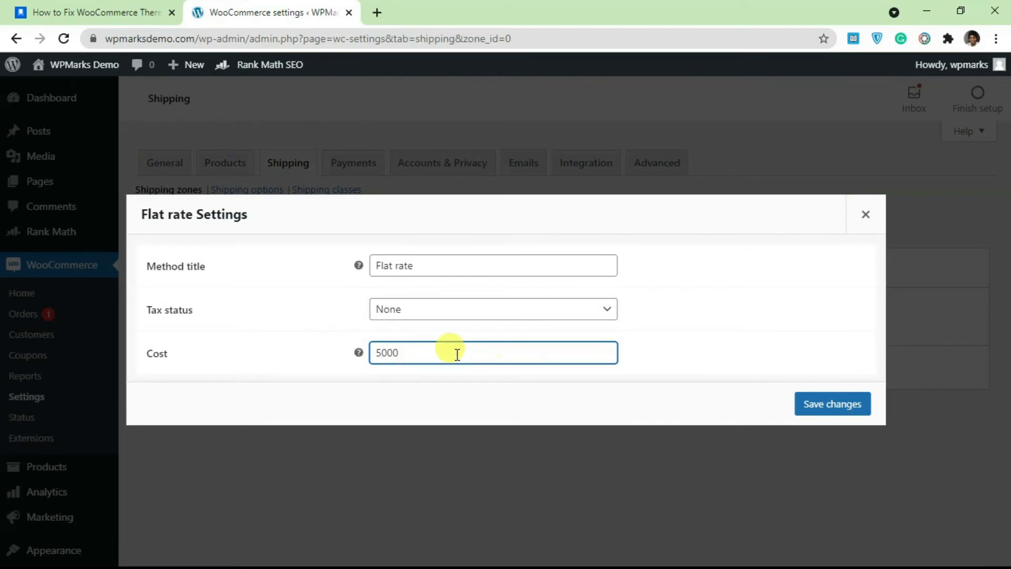
{"action": "left_click", "coordinate": [865, 214]}
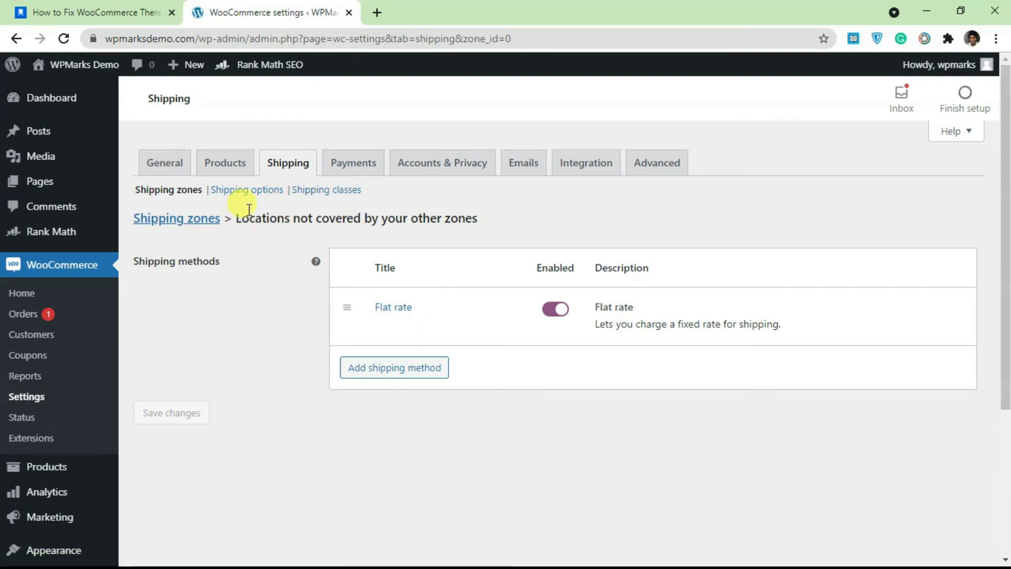
{"action": "left_click", "coordinate": [201, 221]}
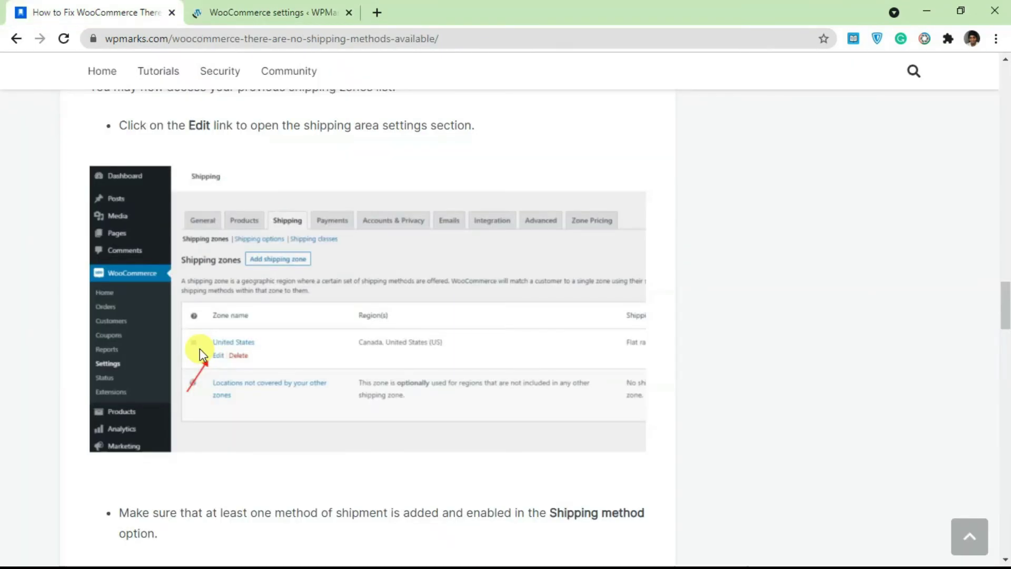
{"action": "scroll", "coordinate": [243, 349], "scroll_direction": "down", "scroll_amount": 3}
{"action": "scroll", "coordinate": [242, 350], "scroll_direction": "down", "scroll_amount": 3}
{"action": "scroll", "coordinate": [242, 349], "scroll_direction": "down", "scroll_amount": 10}
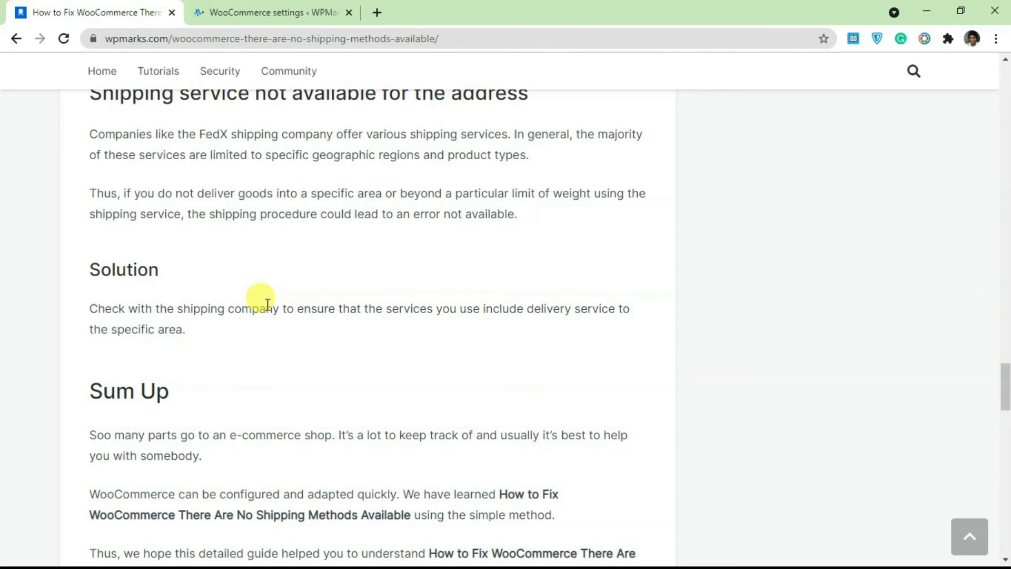
{"action": "scroll", "coordinate": [158, 272], "scroll_direction": "up", "scroll_amount": 2}
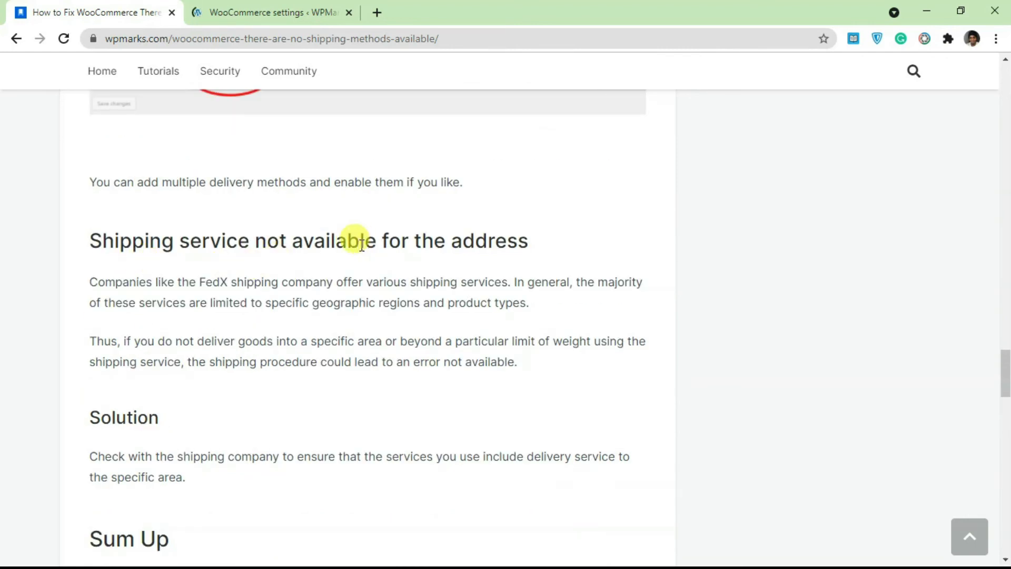